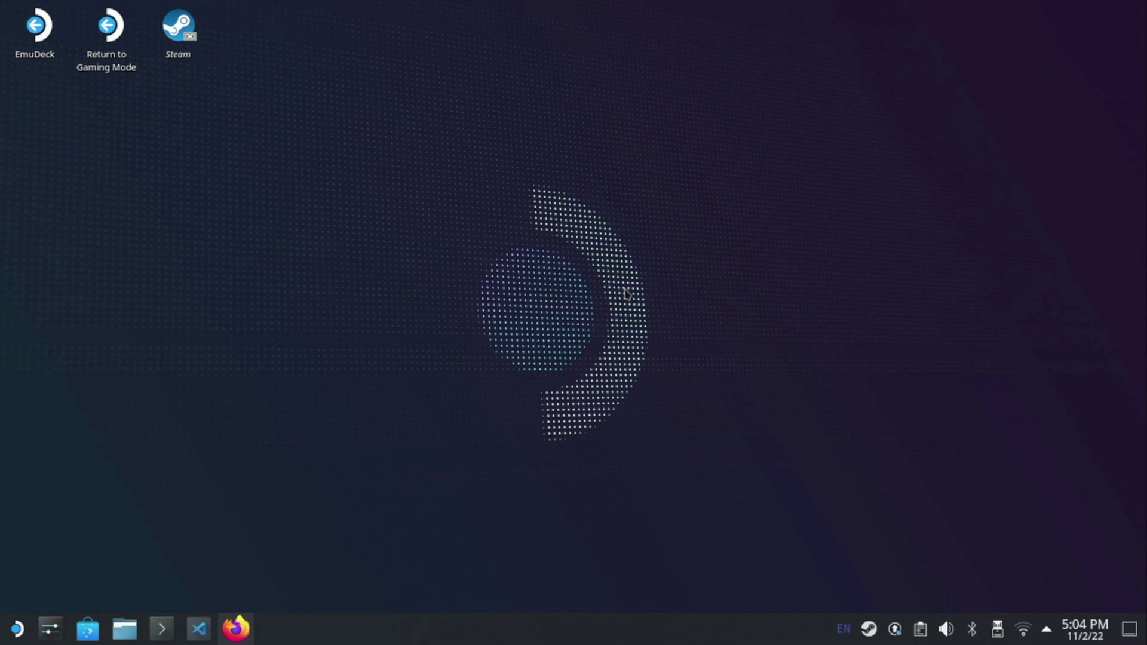
Open System Settings on the Network Connections page listing Wired, Wi-Fi and VPN connections.
click(40, 633)
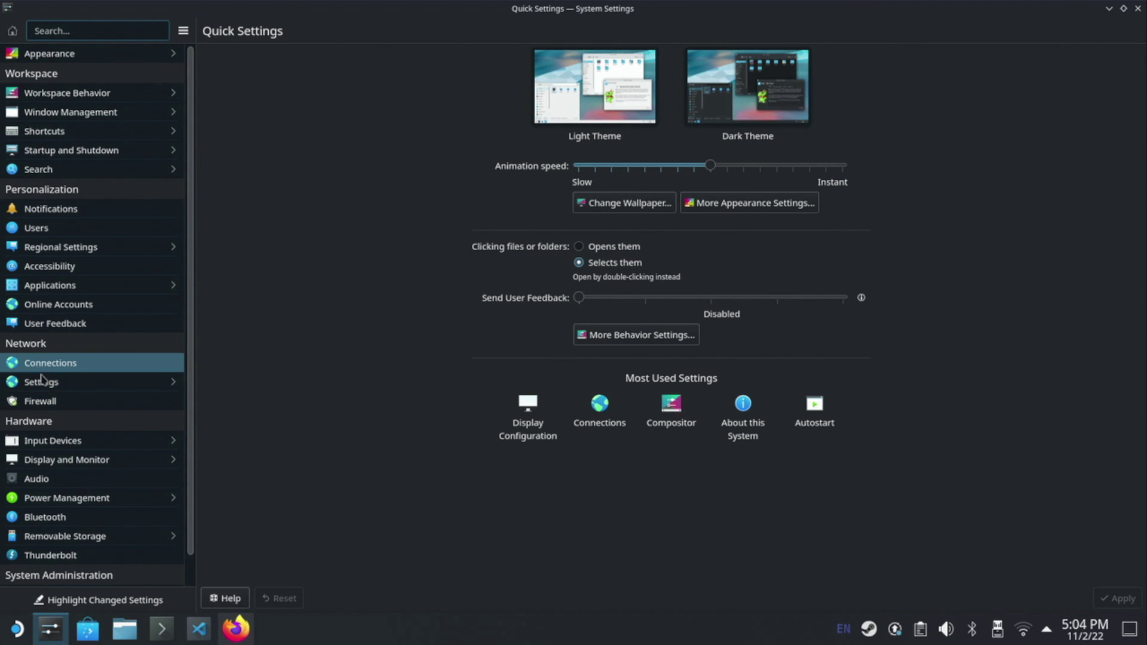
click(88, 364)
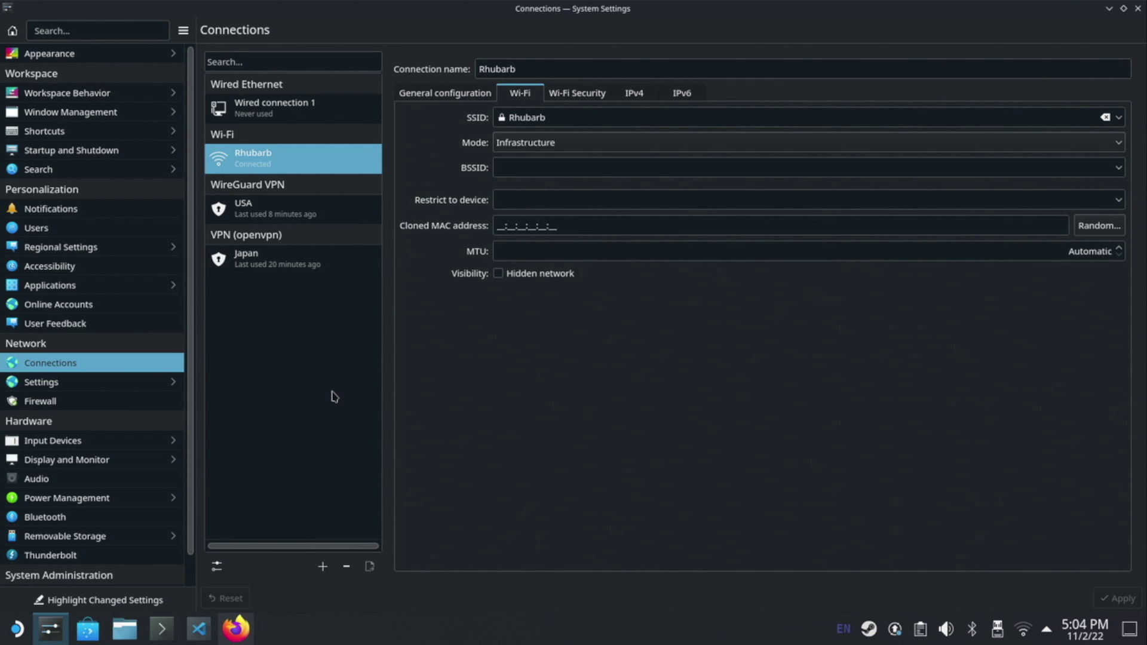
Add a new connection of type Import VPN connection.
click(323, 566)
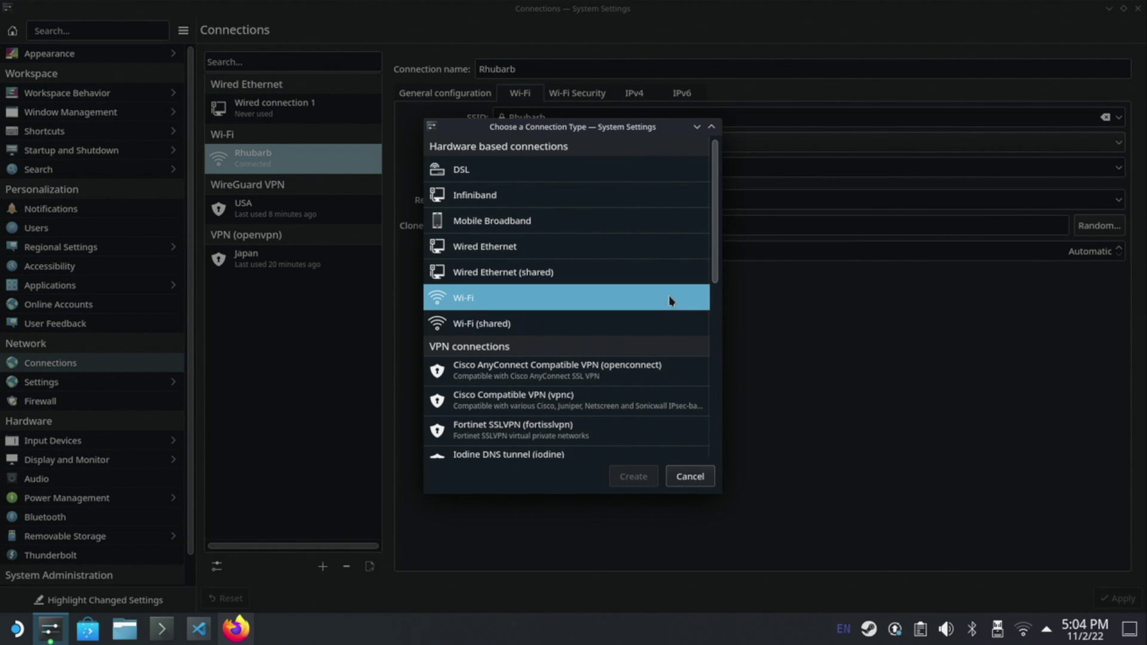
scroll(675, 269, down, 3)
scroll(677, 249, down, 5)
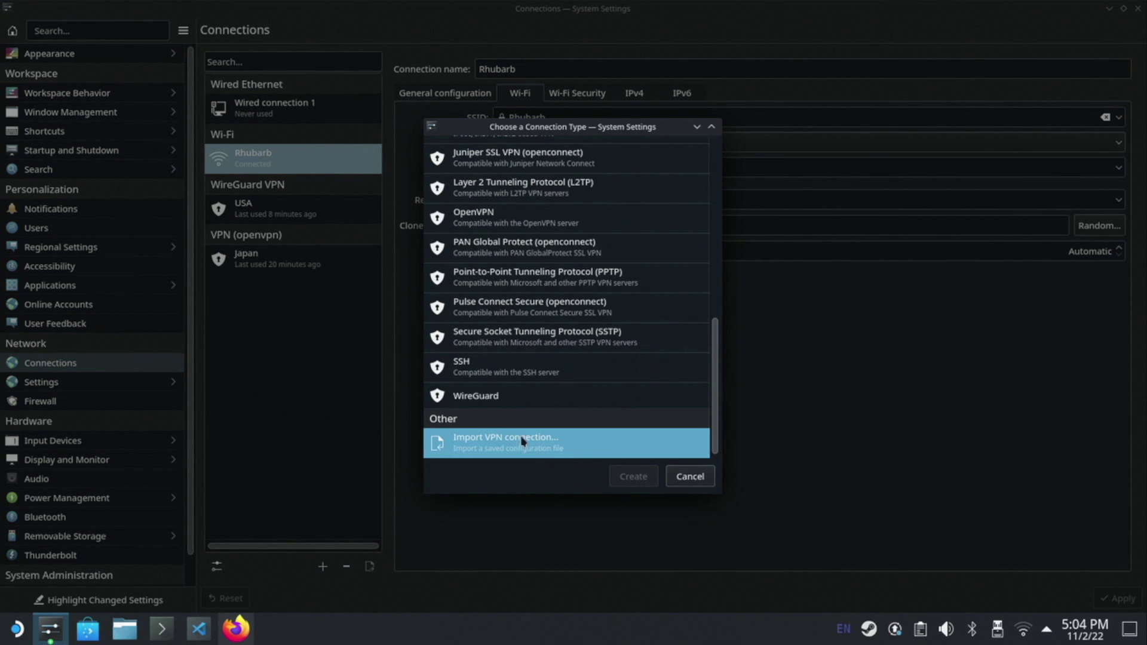
click(572, 447)
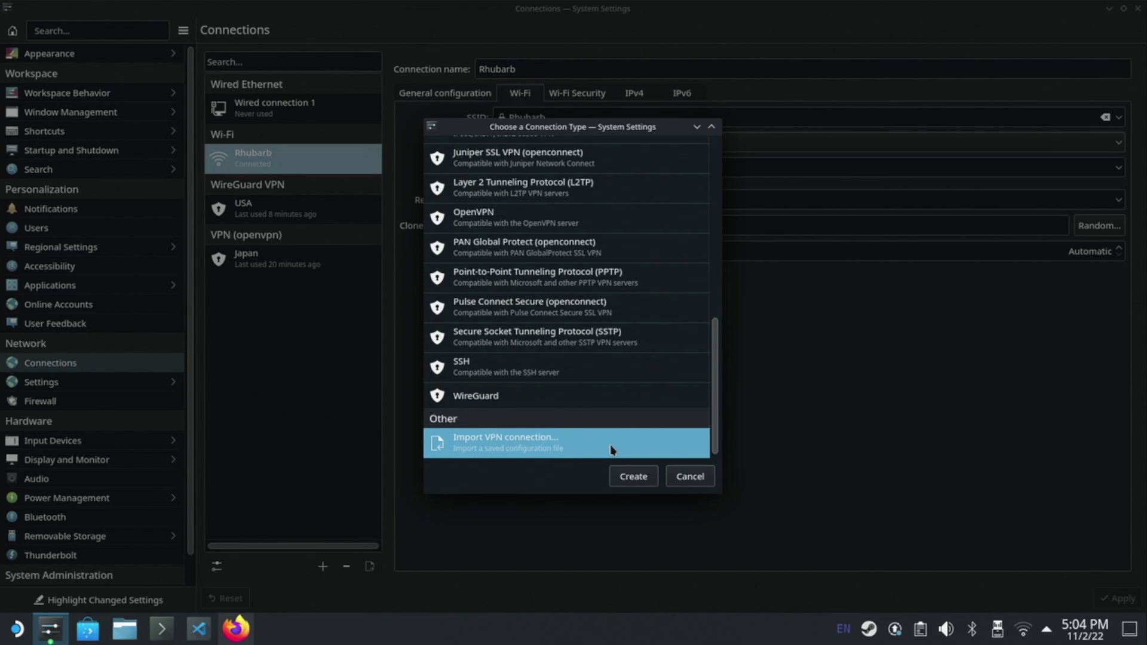
click(640, 477)
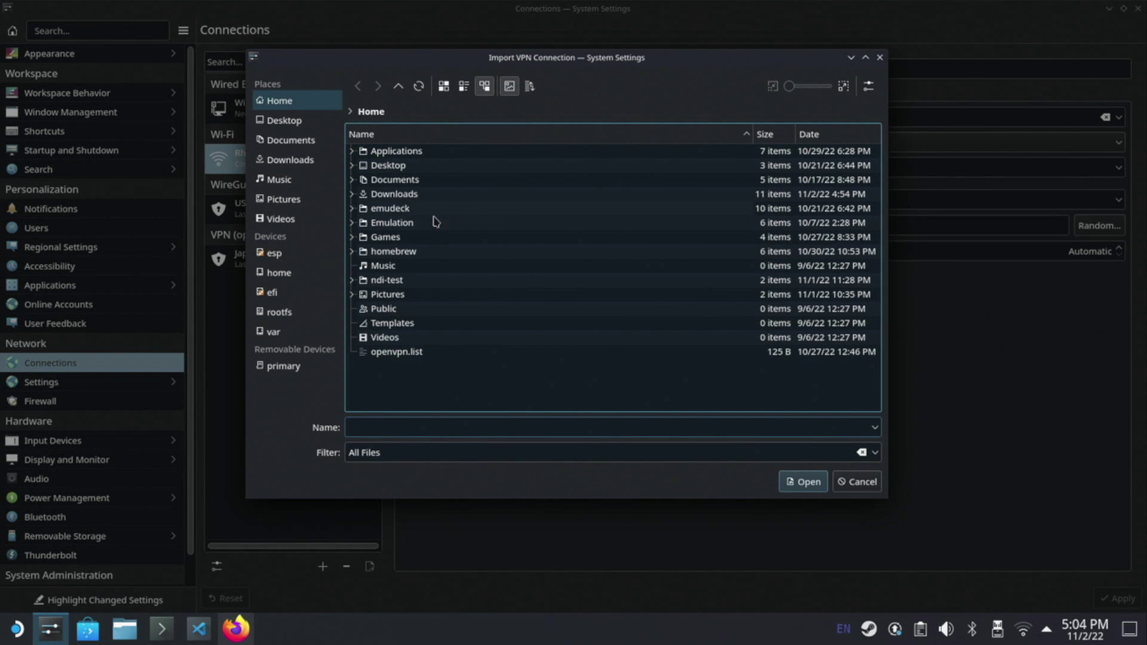
Import nl-free-01.protonvpn.net.udp.ovpn from the Downloads folder.
double_click(416, 196)
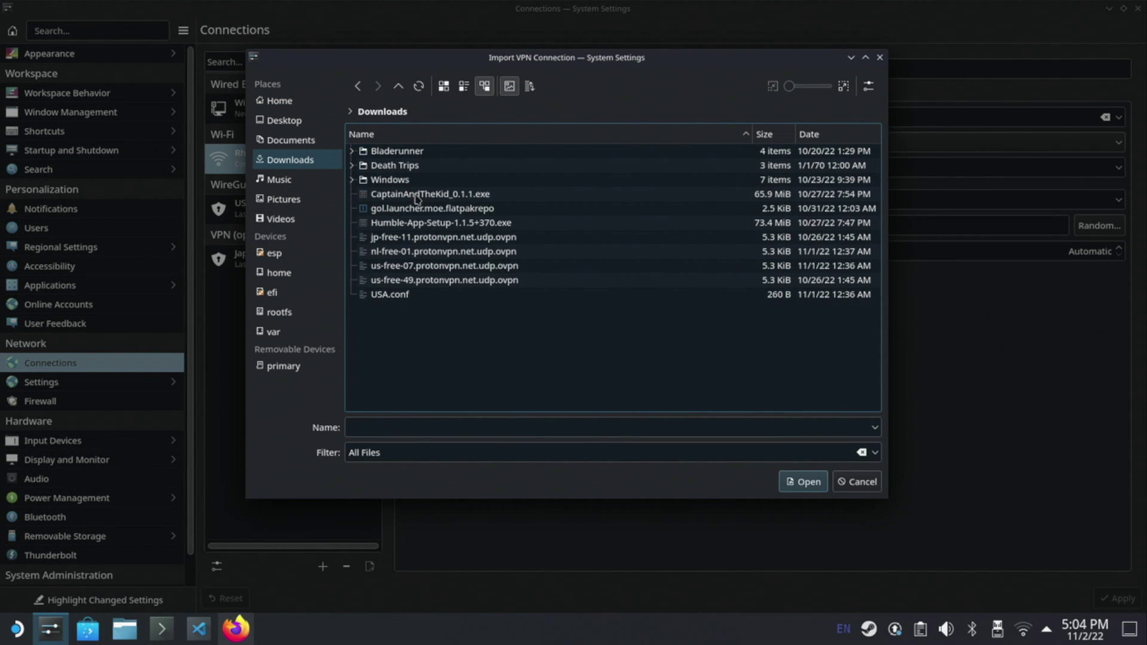
click(416, 254)
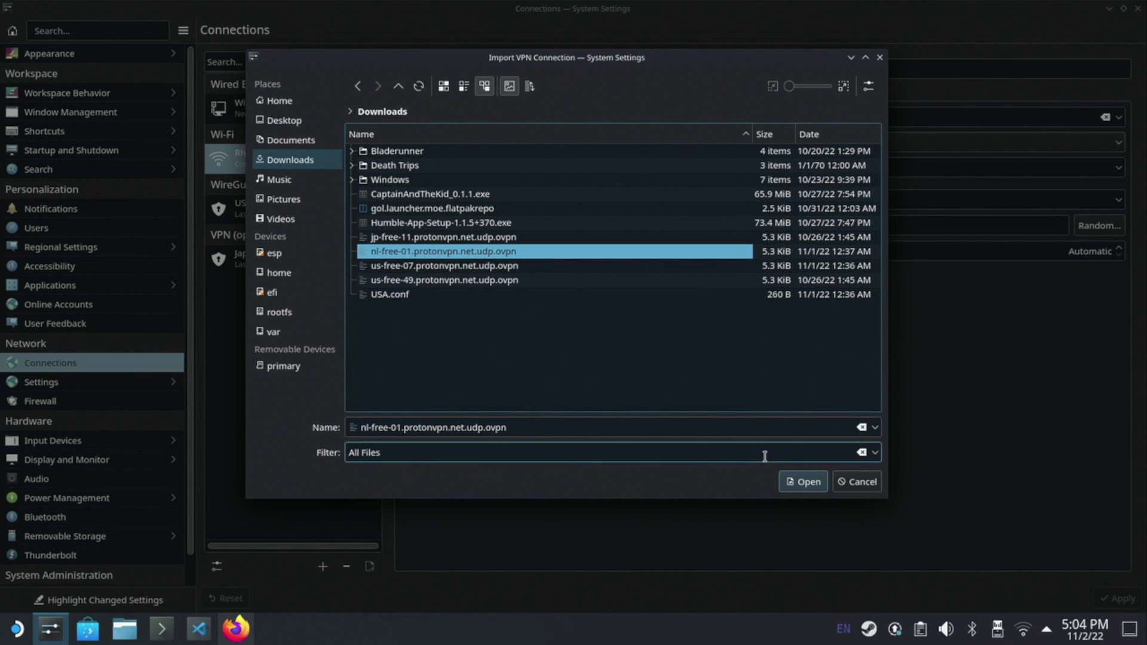
click(808, 487)
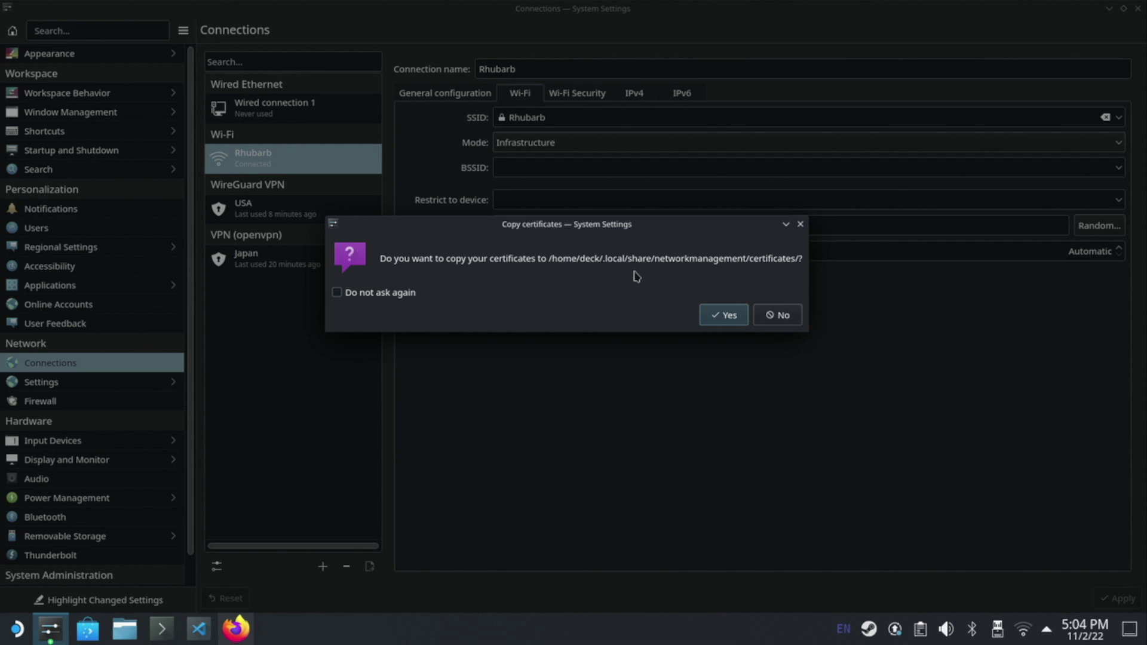
Accept copying the certificates and rename the imported VPN connection to 'Netherlands'.
click(727, 321)
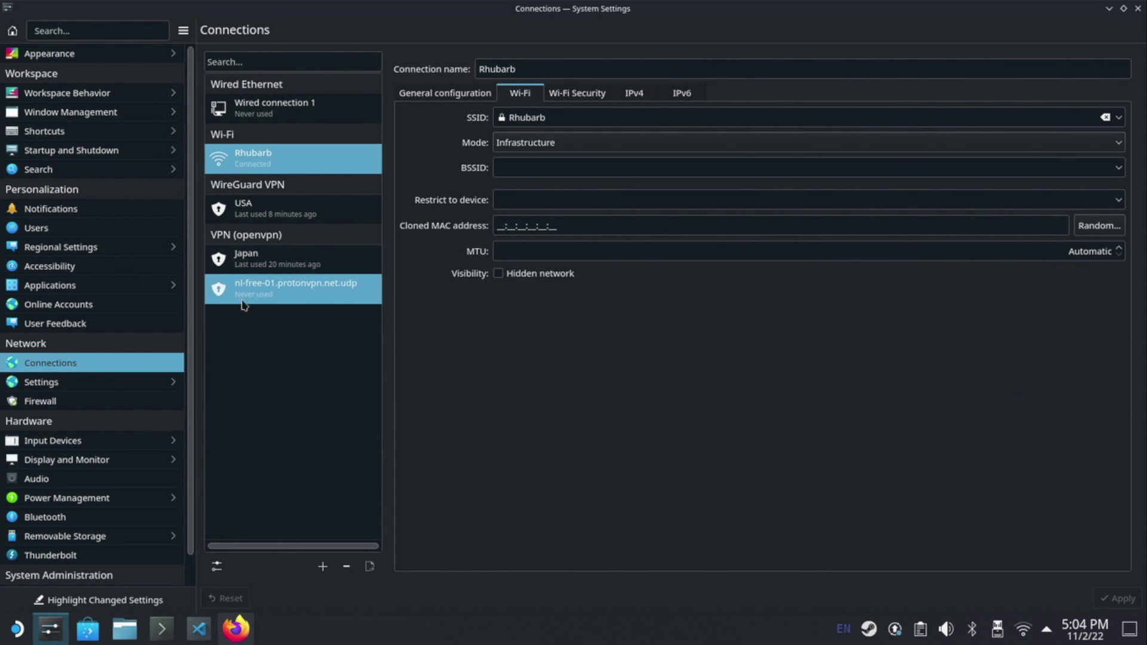
click(315, 298)
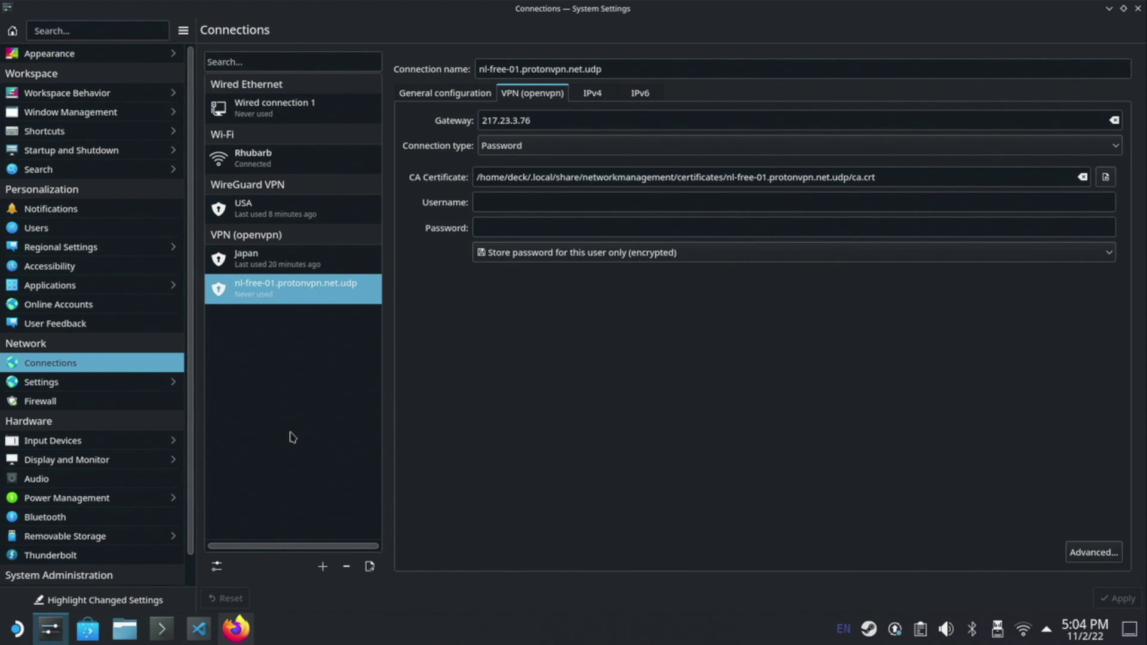
triple_click(684, 68)
text(N)
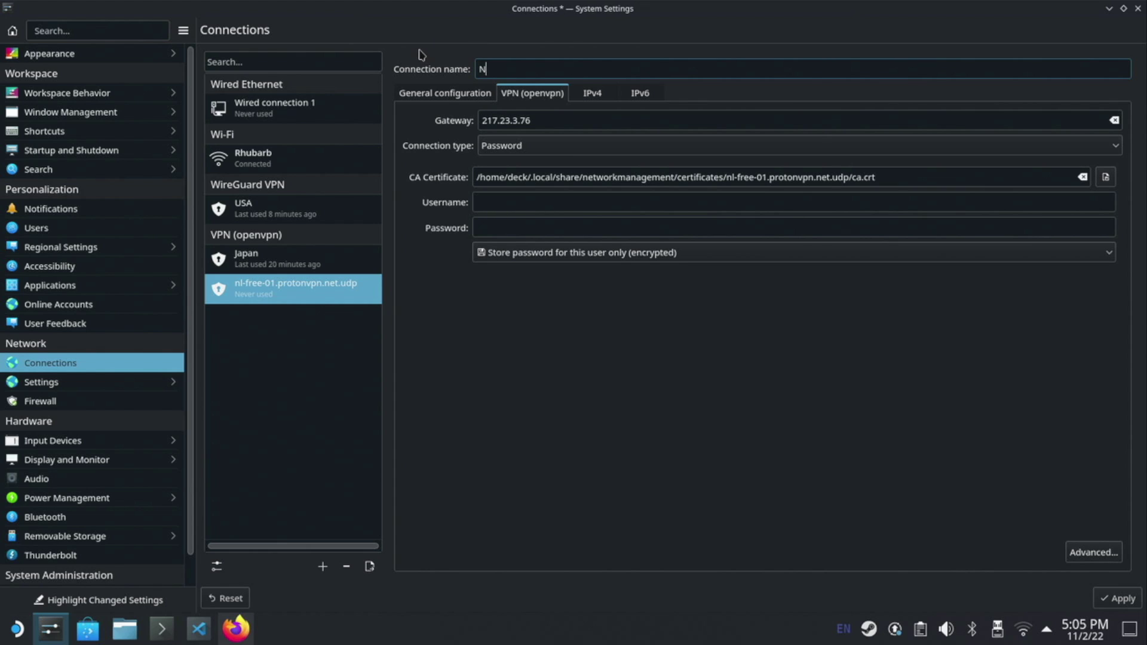
text(etherlands)
Store the VPN password for all users (not encrypted) and apply the changes.
click(597, 205)
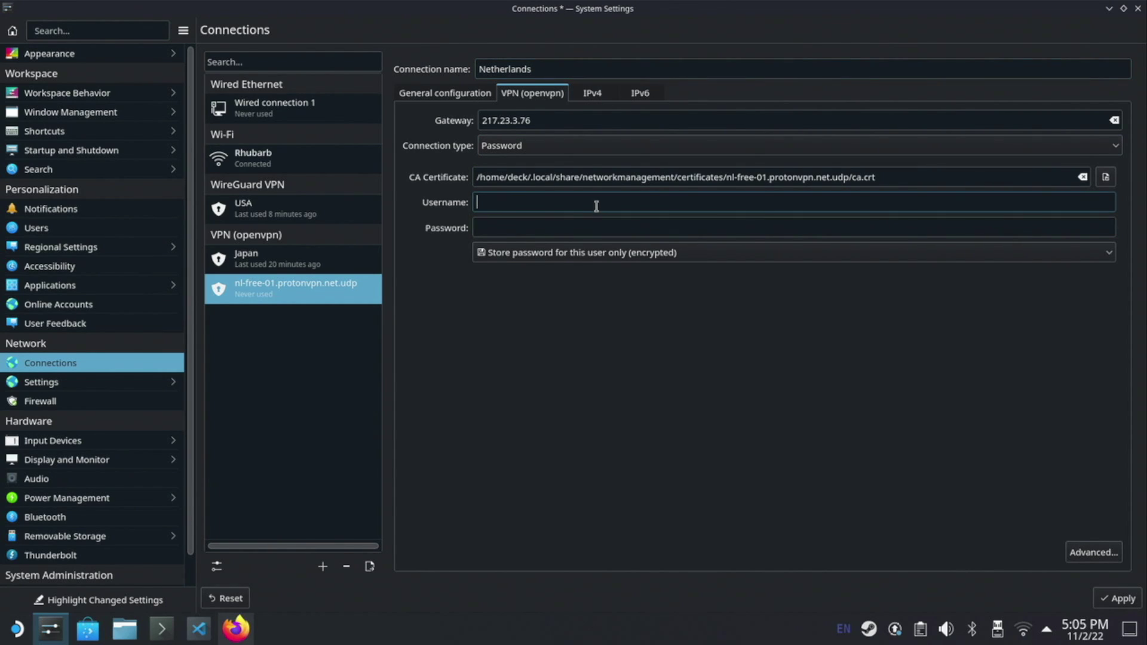
click(548, 254)
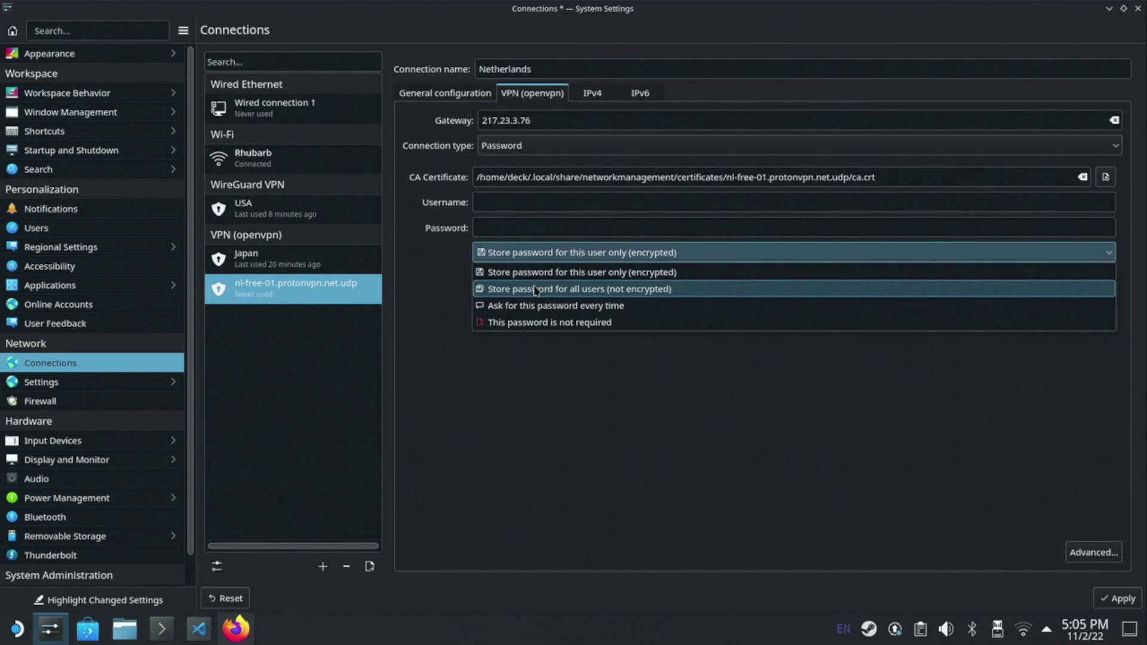
click(666, 289)
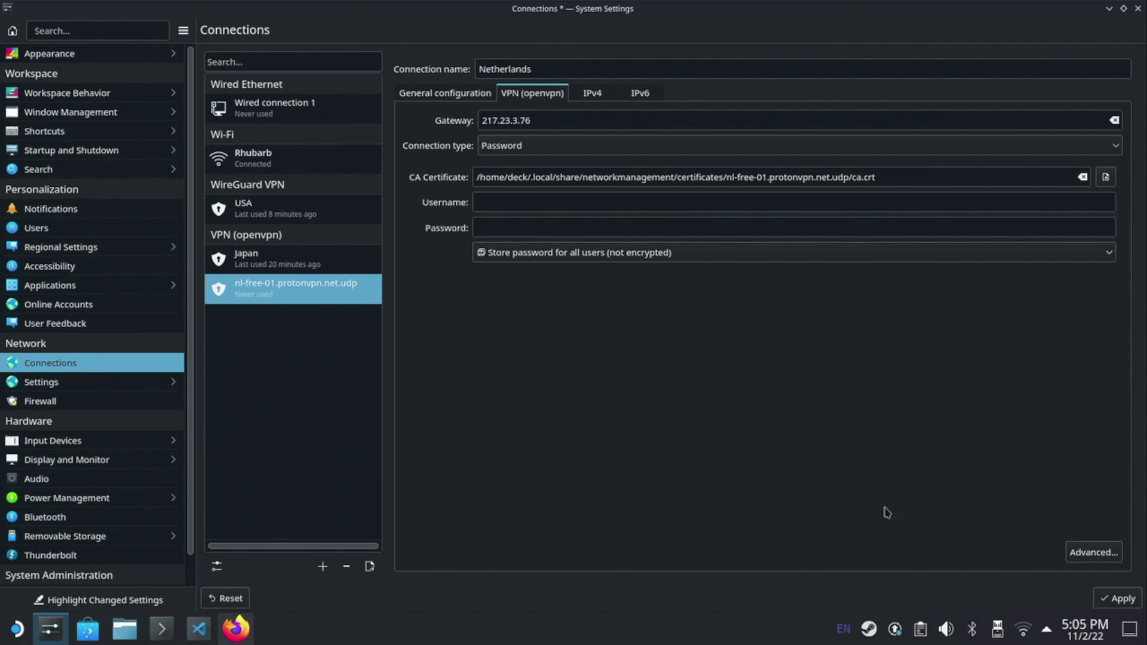
click(1128, 604)
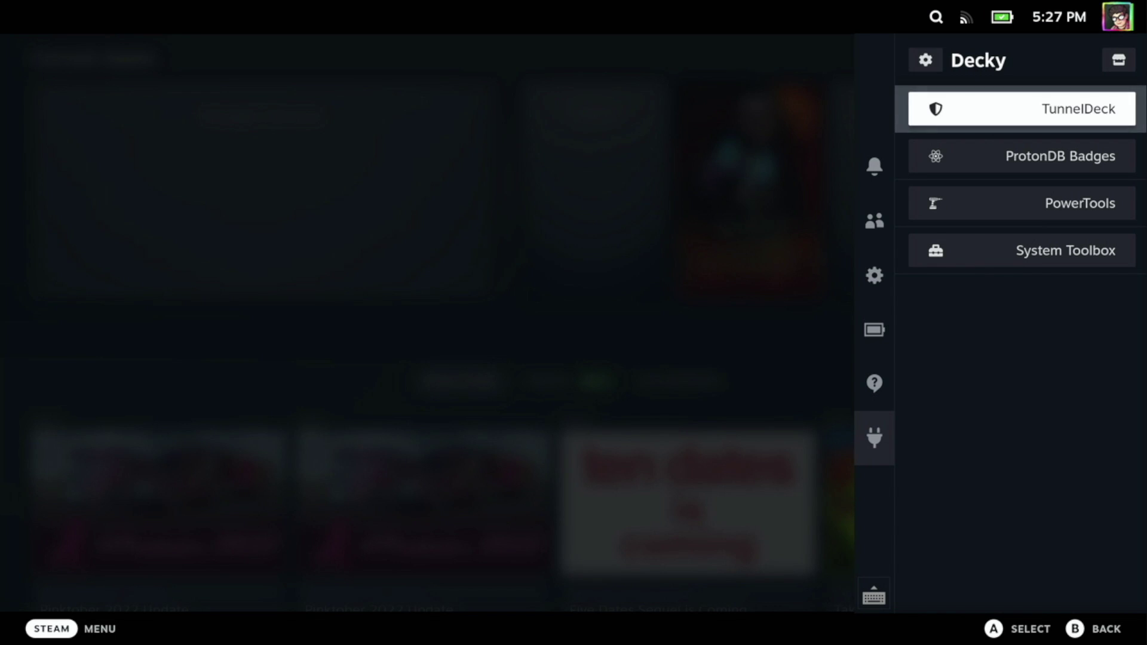
Toggle the Netherlands connection on in the TunnelDeck plugin and back out to the plugins.
key(Return)
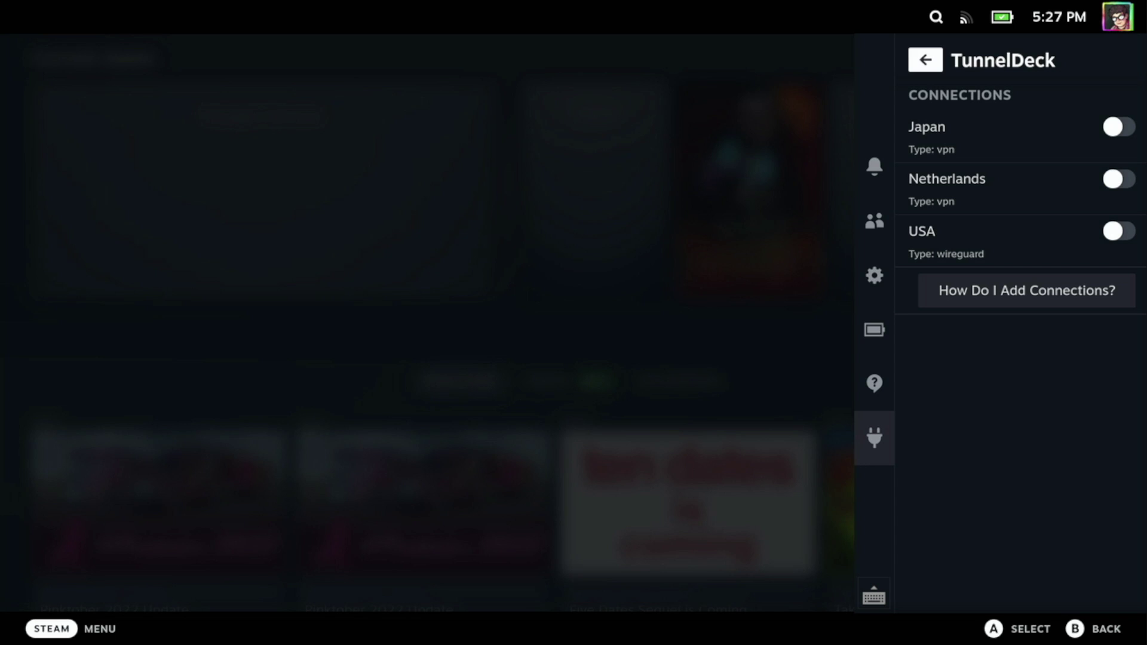
key(Down)
key(Down)
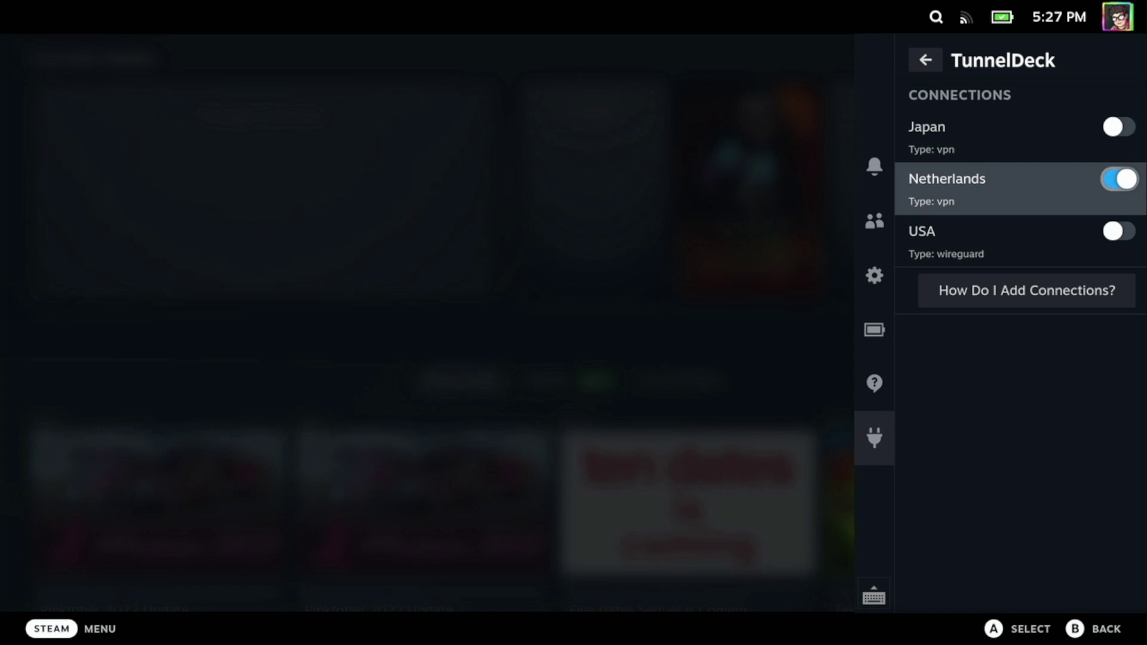
key(Escape)
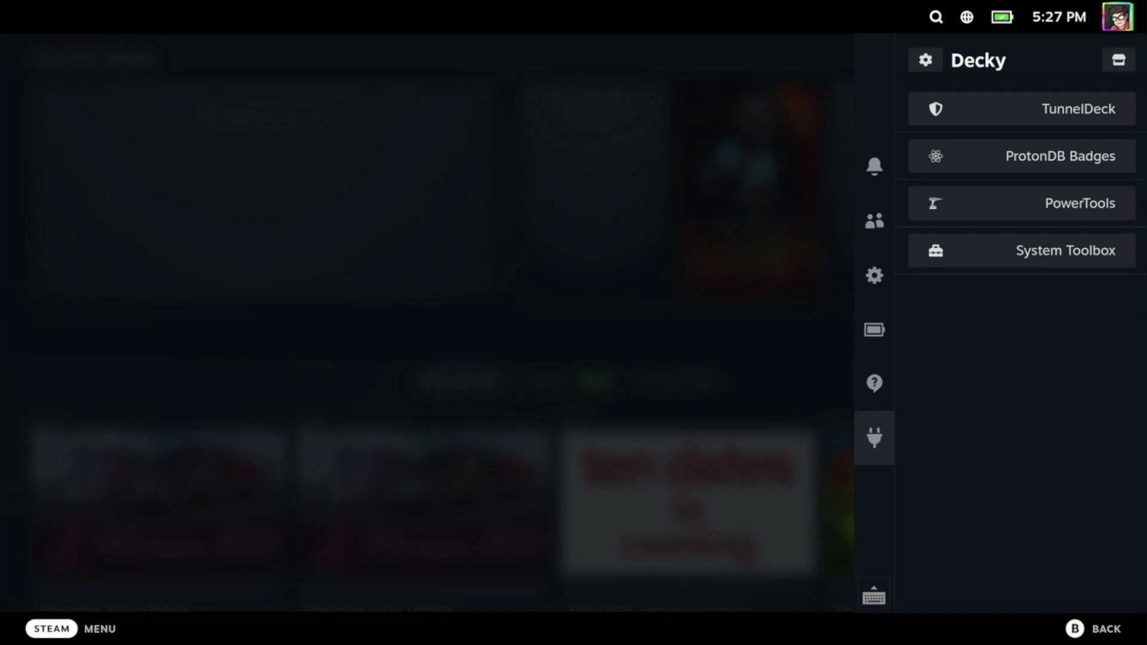
Close the quick access panel and resume Google Chrome from its library page.
key(Escape)
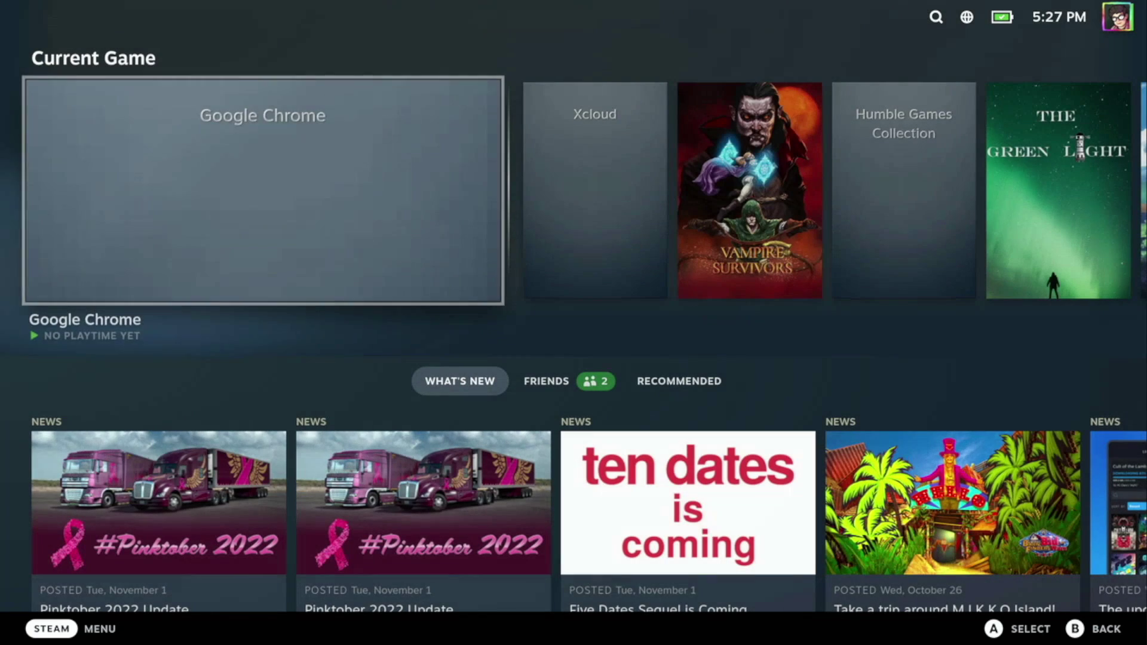
key(Return)
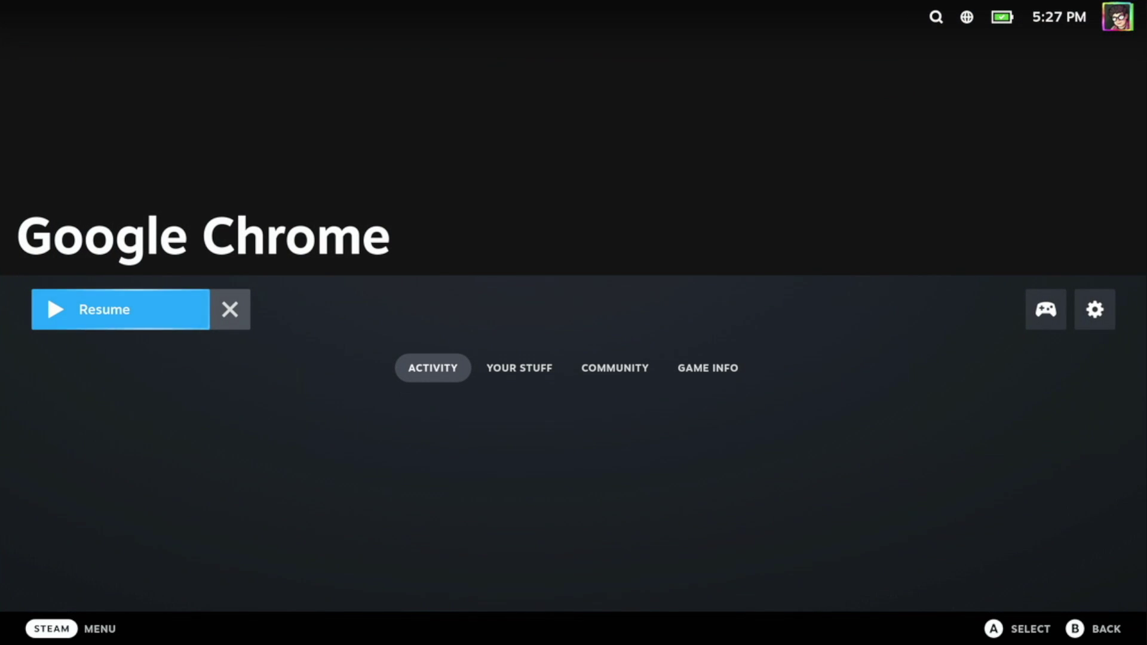
key(Return)
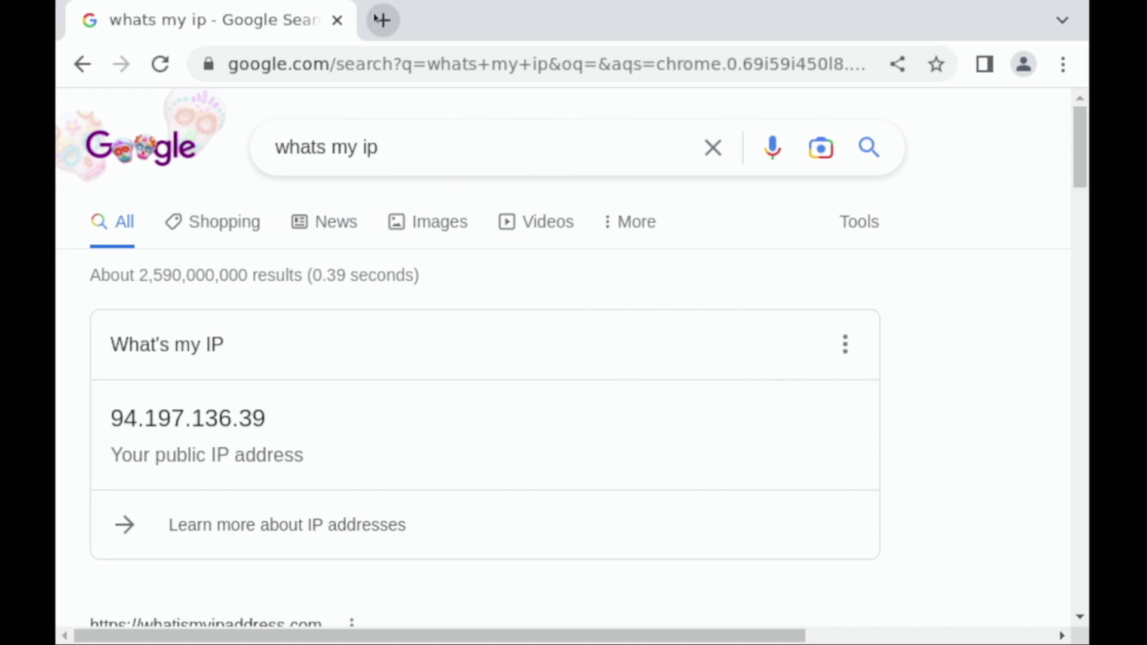
Reload the 'whats my ip' results until they show public IP 217.23.3.96.
click(153, 70)
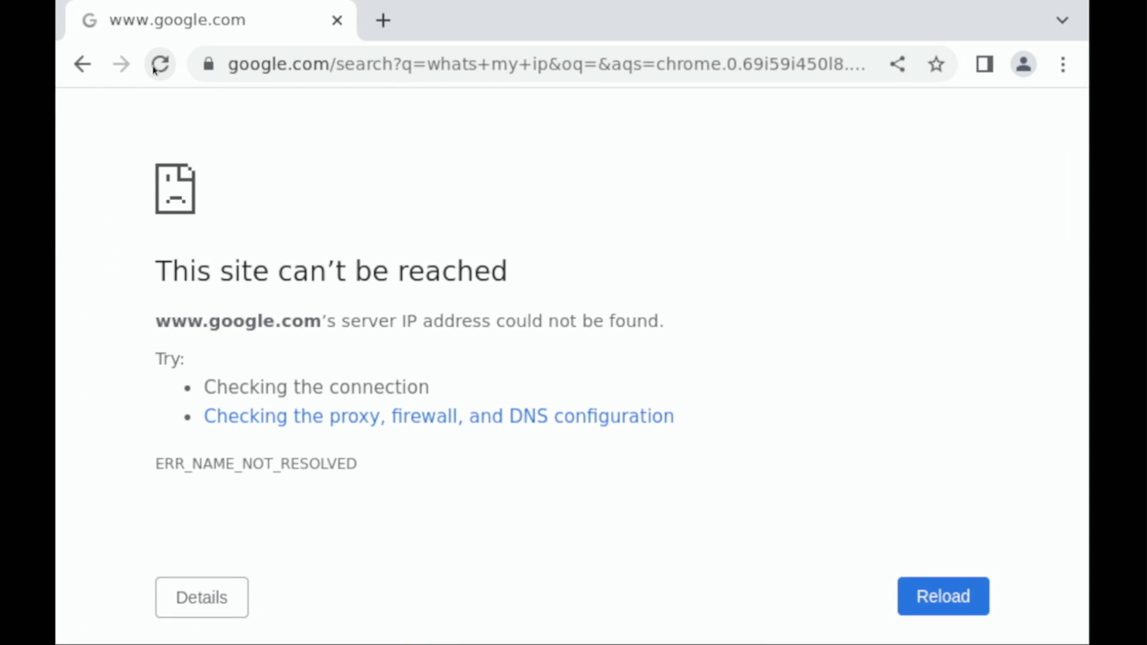
click(157, 71)
click(154, 62)
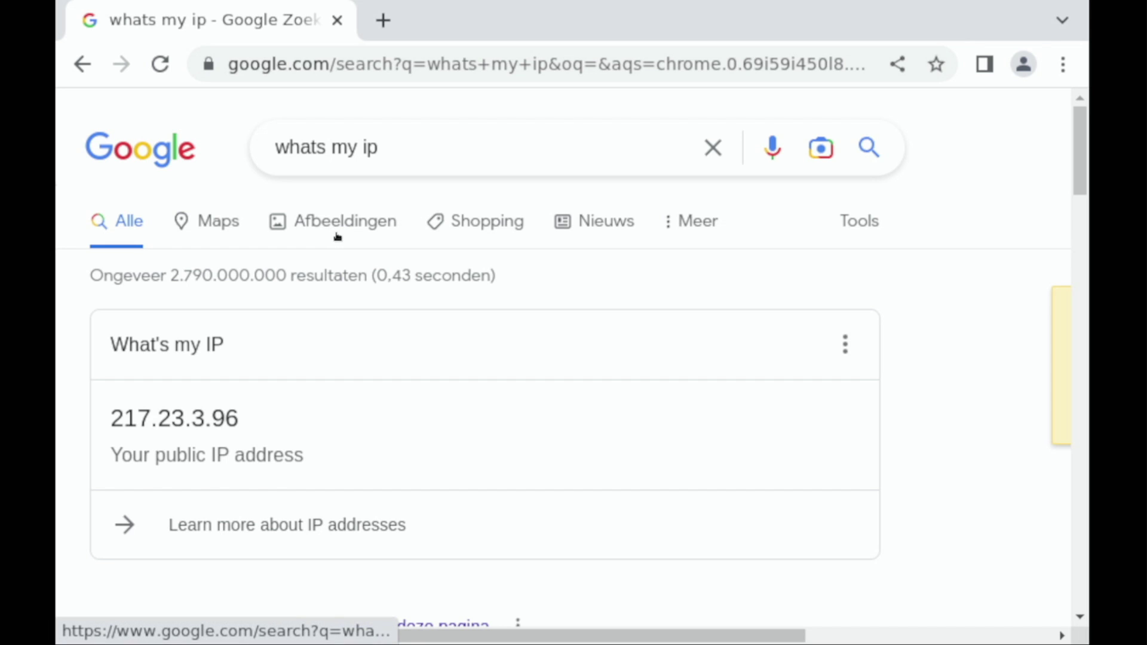
In TunnelDeck, turn the Netherlands connection off and the Japan connection on.
key(ctrl+2)
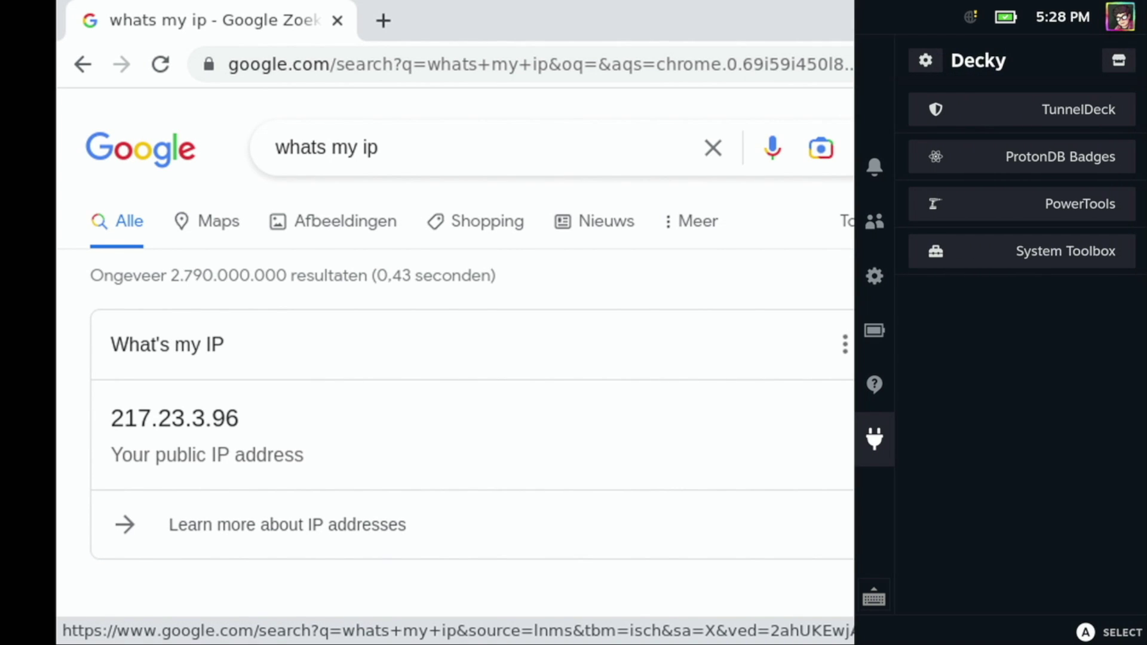
click(874, 596)
key(Right)
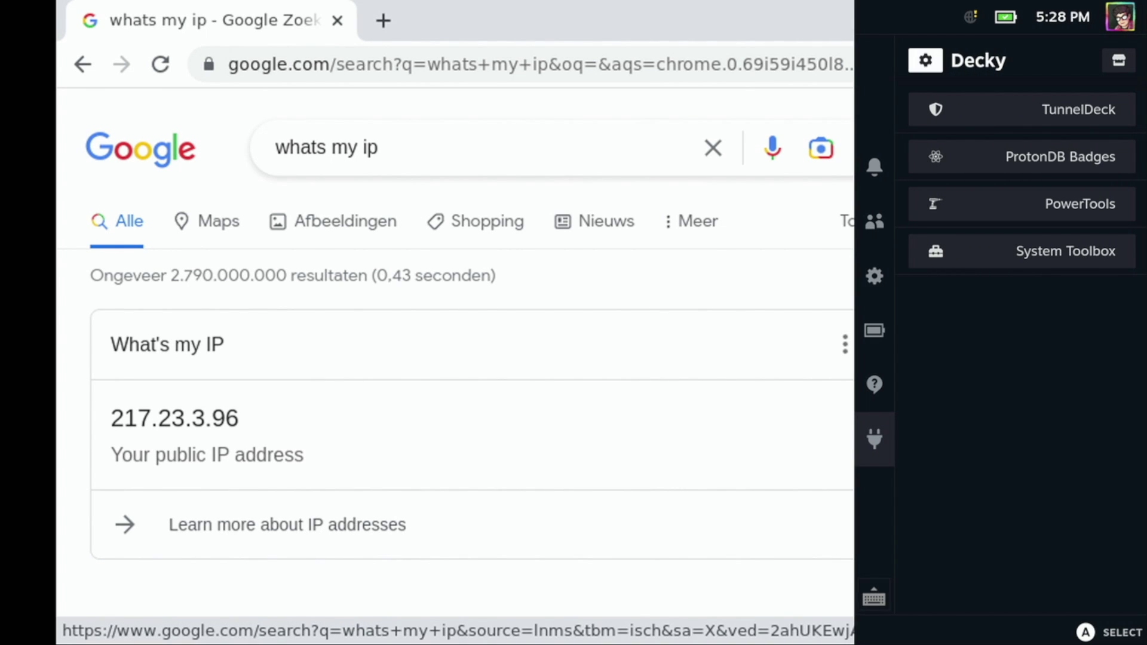
key(Return)
key(Down)
key(Down)
key(Return)
key(Up)
key(Return)
Close the quick access panel and reload the IP search results in Chrome.
key(Escape)
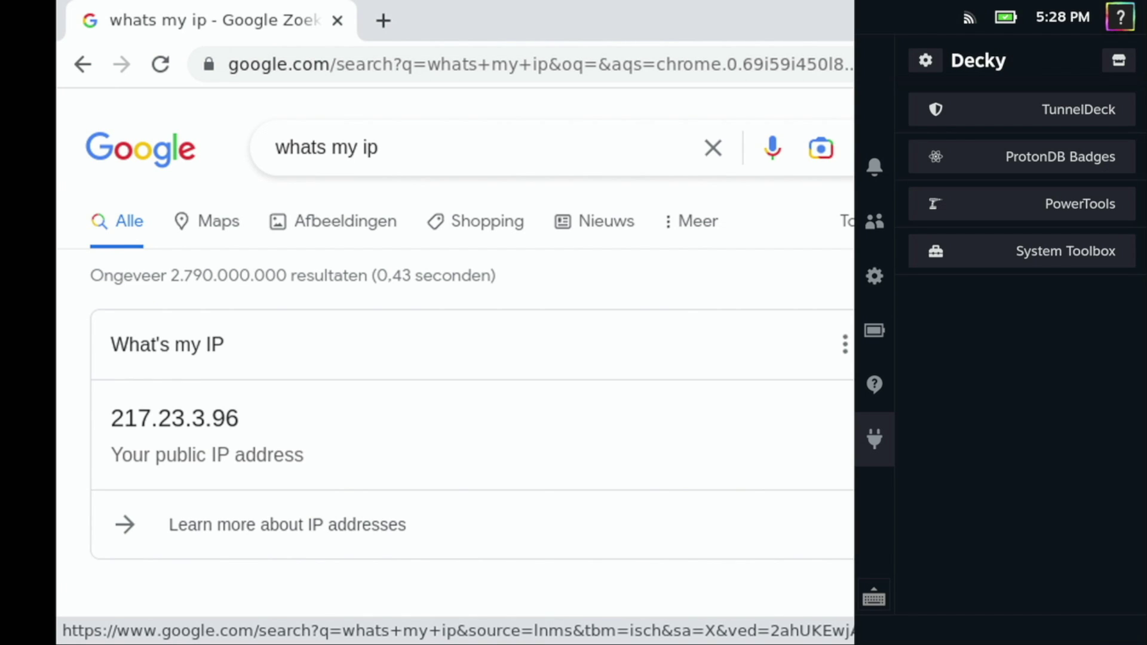
key(Left)
key(Escape)
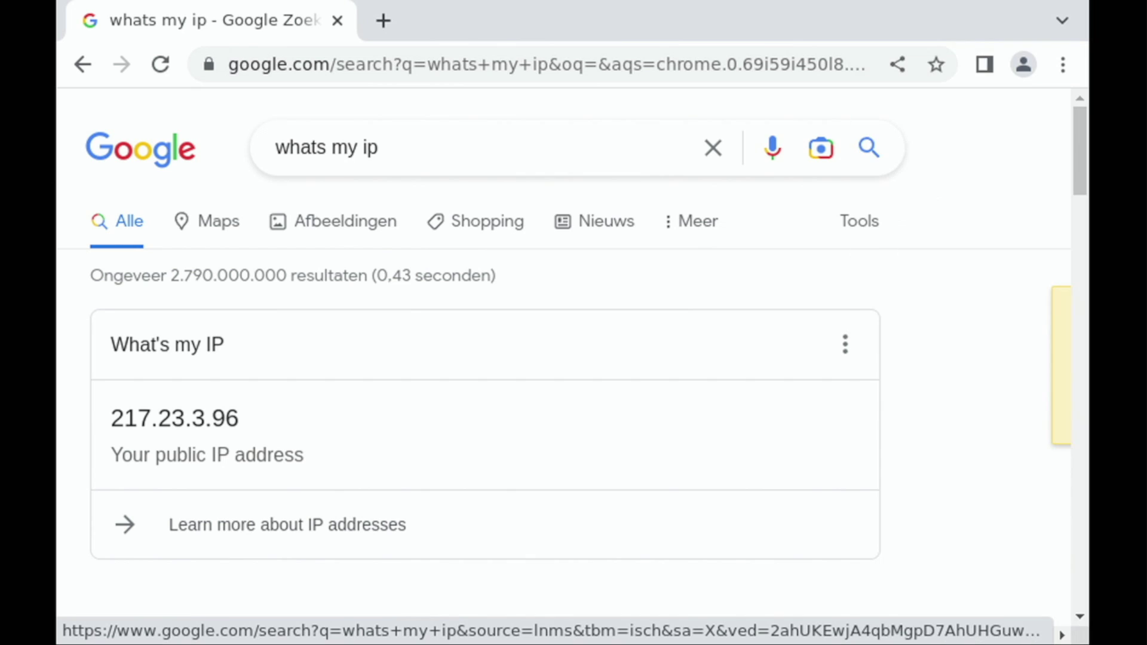
click(160, 64)
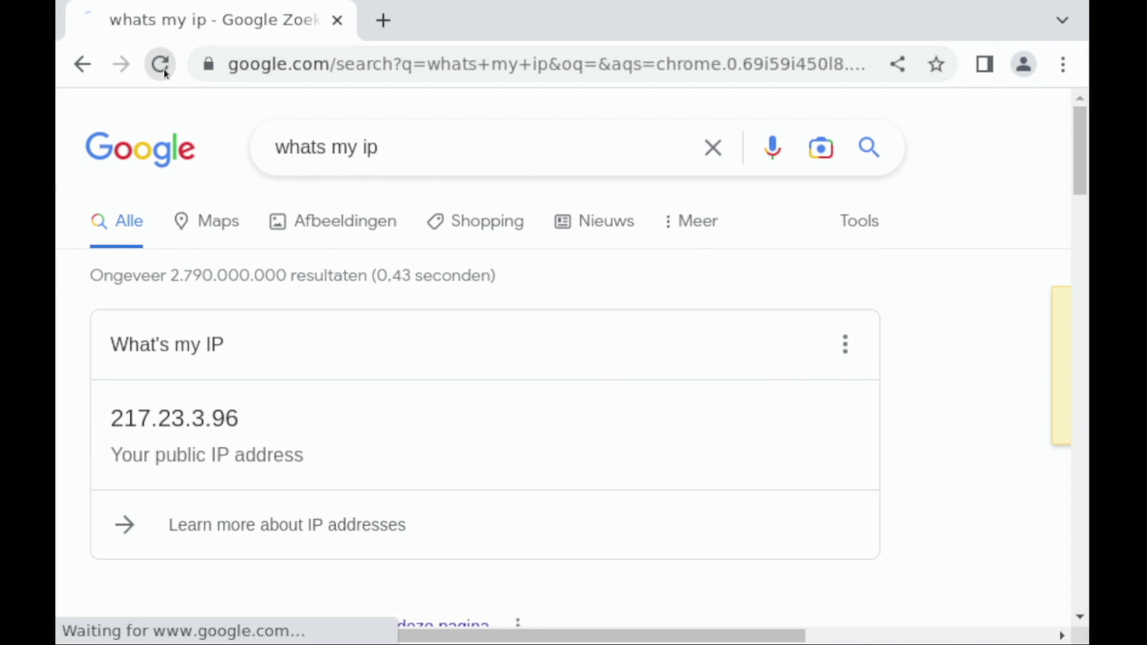